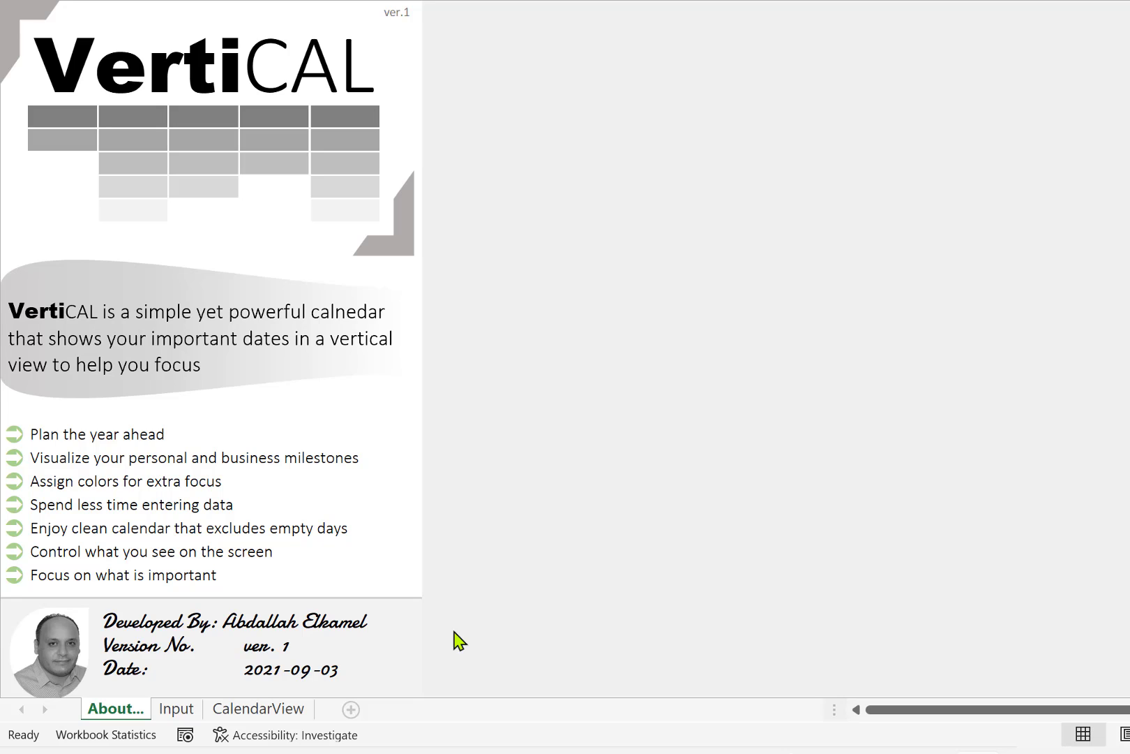
Step: Review the milestone table's Date, Item and CategoryColor cells, landing on the proposal row's Yellow category
{"action": "left_click", "coordinate": [176, 709]}
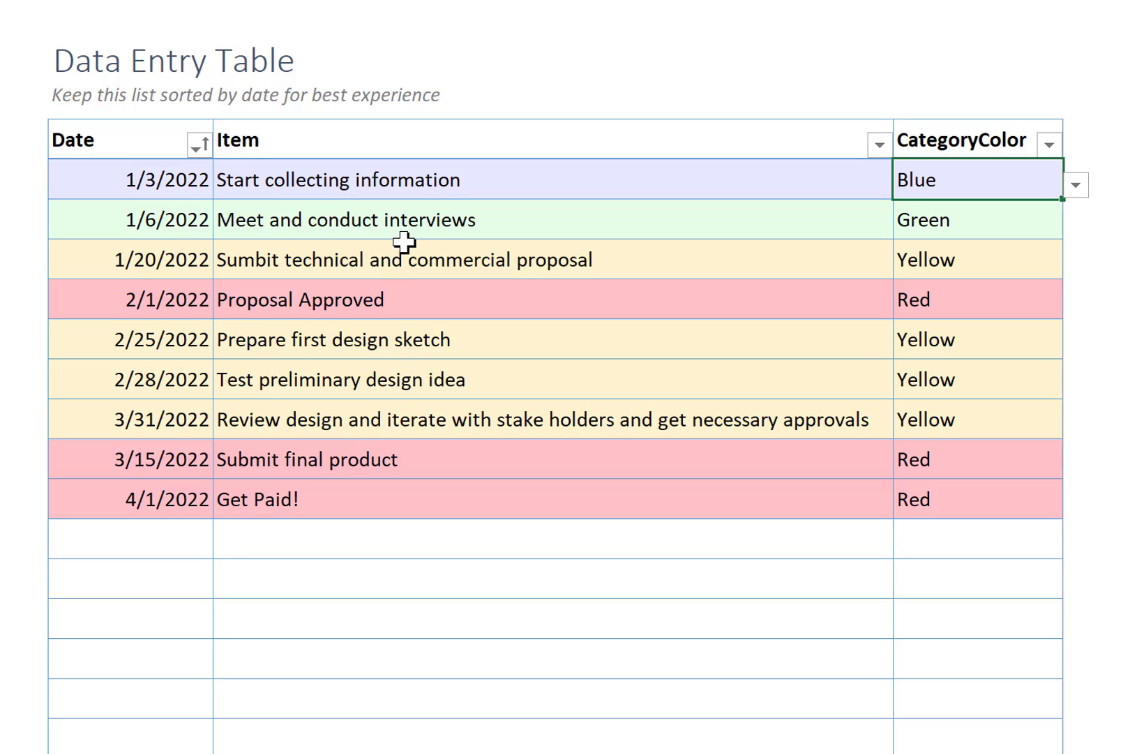
{"action": "left_click", "coordinate": [455, 186]}
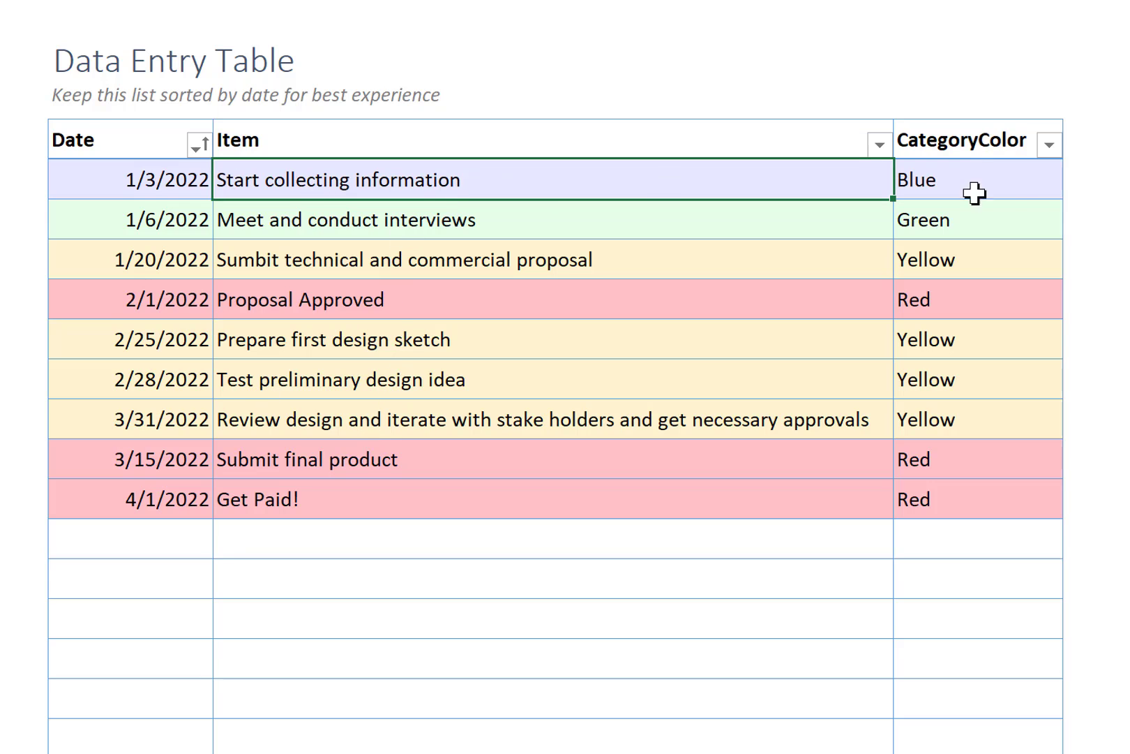
{"action": "left_click", "coordinate": [1016, 185]}
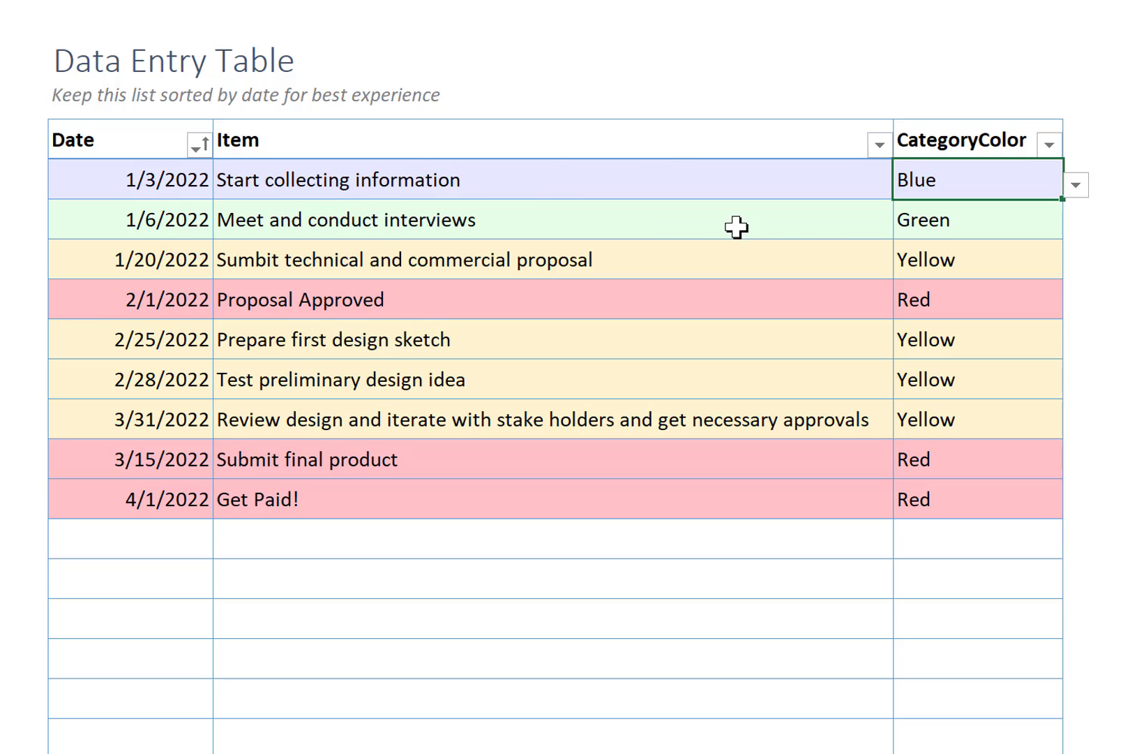
{"action": "left_click", "coordinate": [204, 219]}
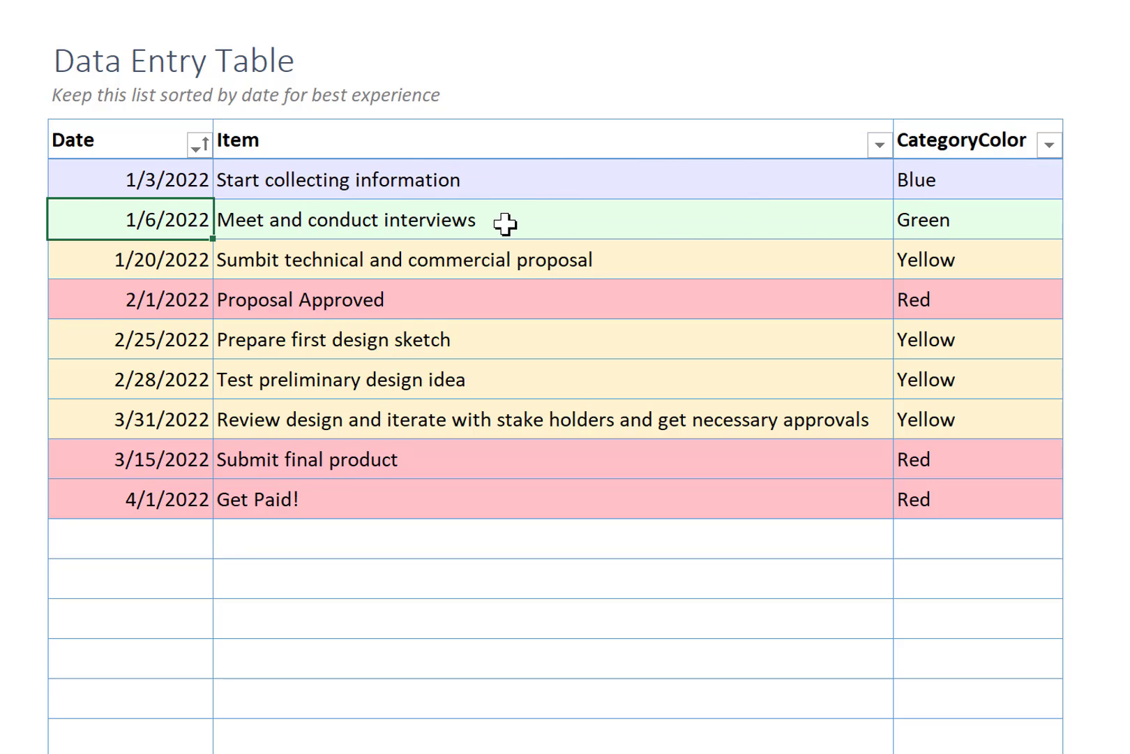
{"action": "left_click", "coordinate": [988, 259]}
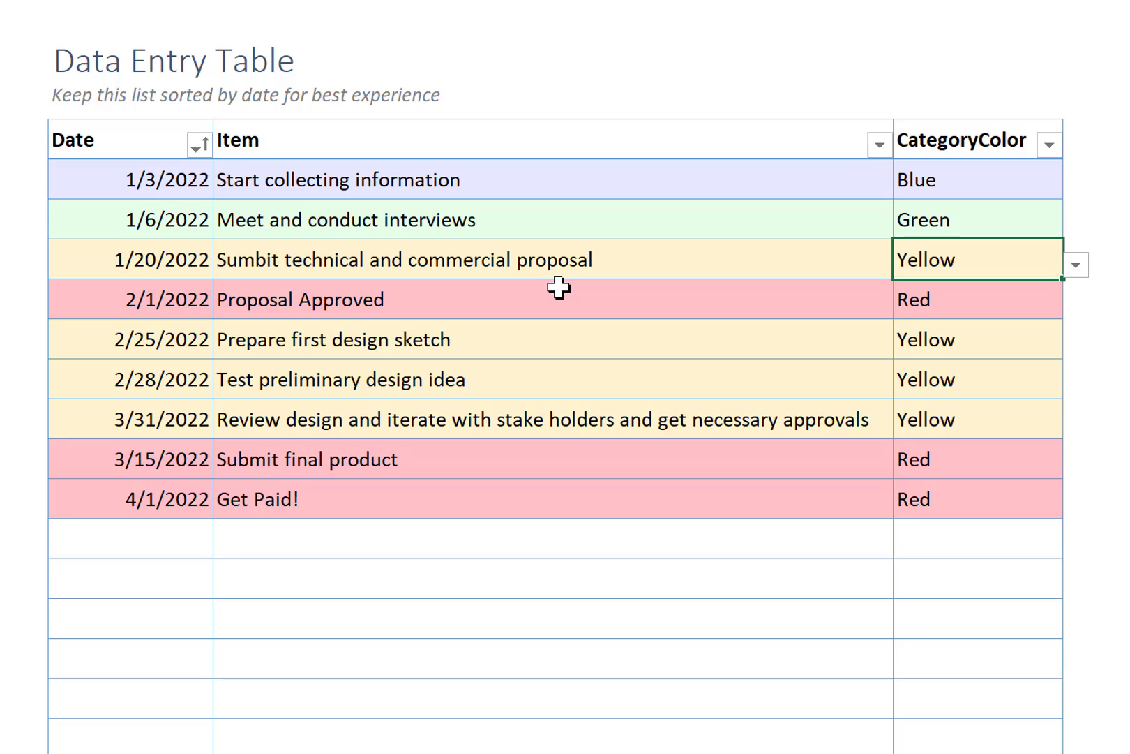
Step: Inspect the Blue, Green, Yellow, Red colour choices unchanged, then move to the CalendarView sheet
{"action": "left_click", "coordinate": [1077, 264]}
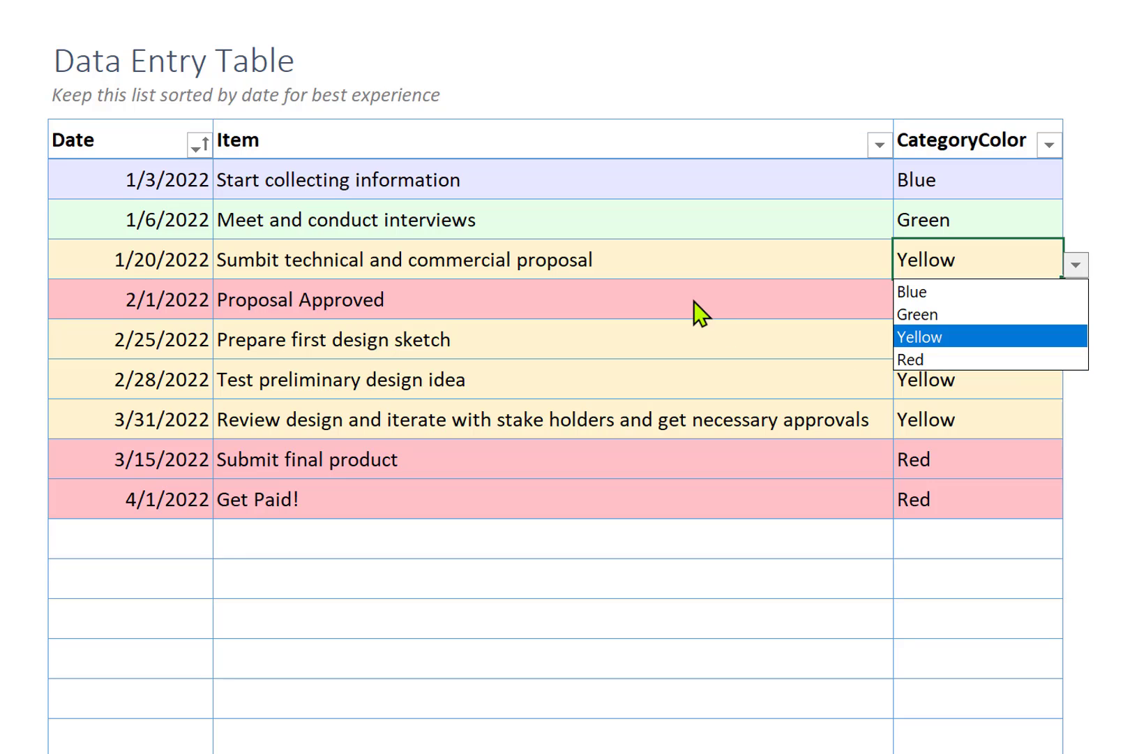
{"action": "key", "text": "Escape"}
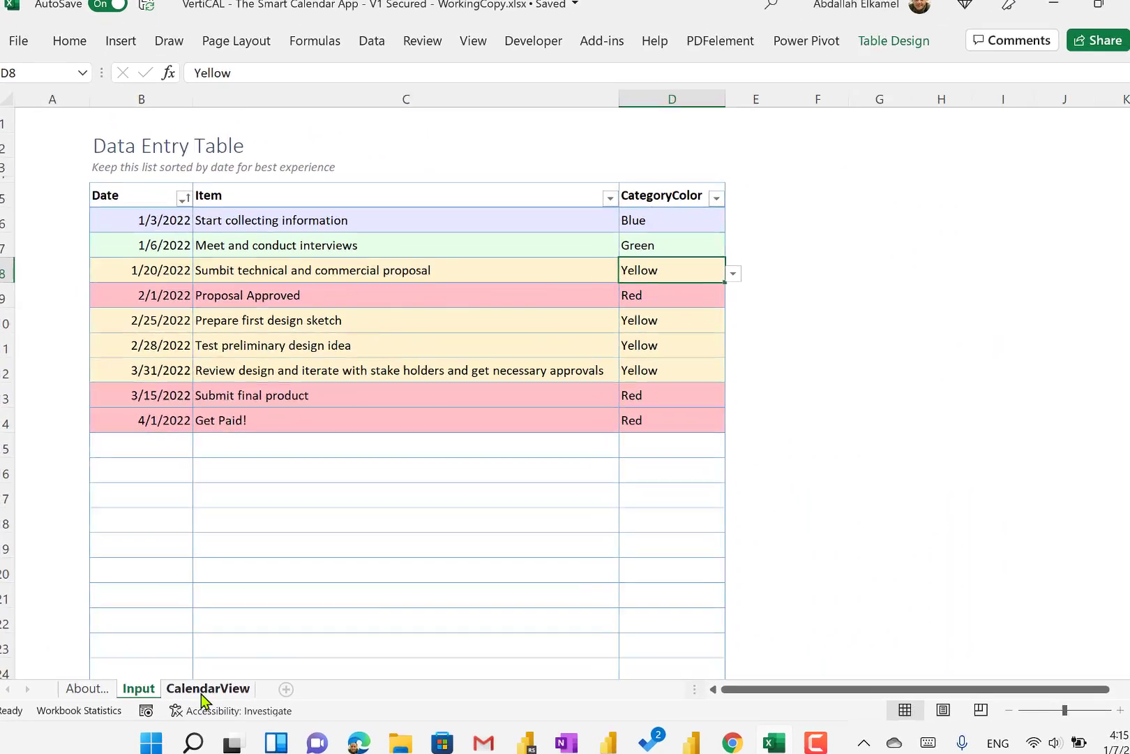
{"action": "left_click", "coordinate": [206, 689]}
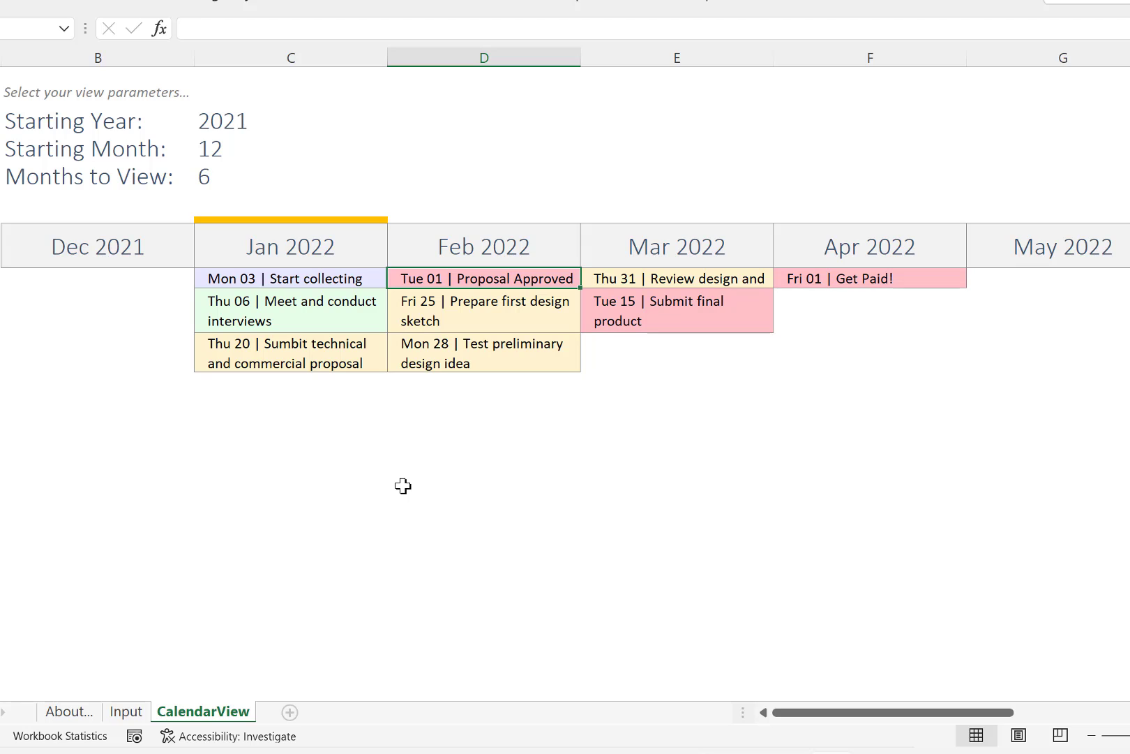
Step: Inspect the Thu 06 interviews and Mon 03 milestones in the Jan 2022 calendar column
{"action": "left_click", "coordinate": [292, 313]}
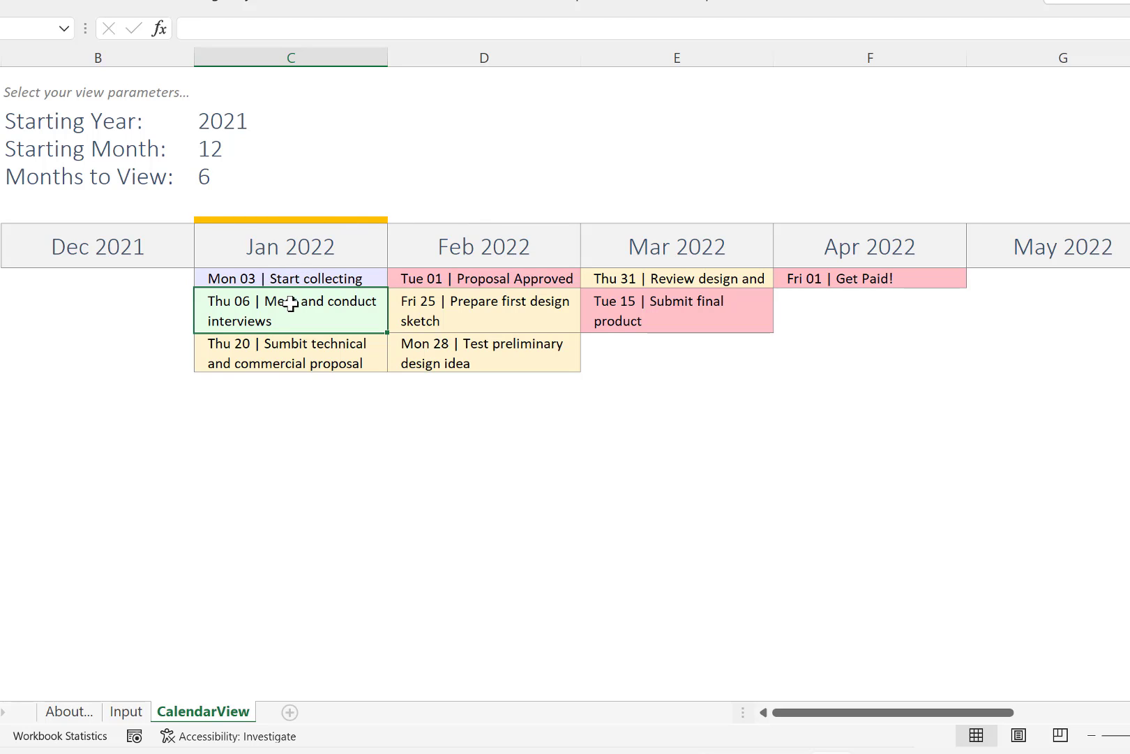
{"action": "left_click", "coordinate": [311, 280]}
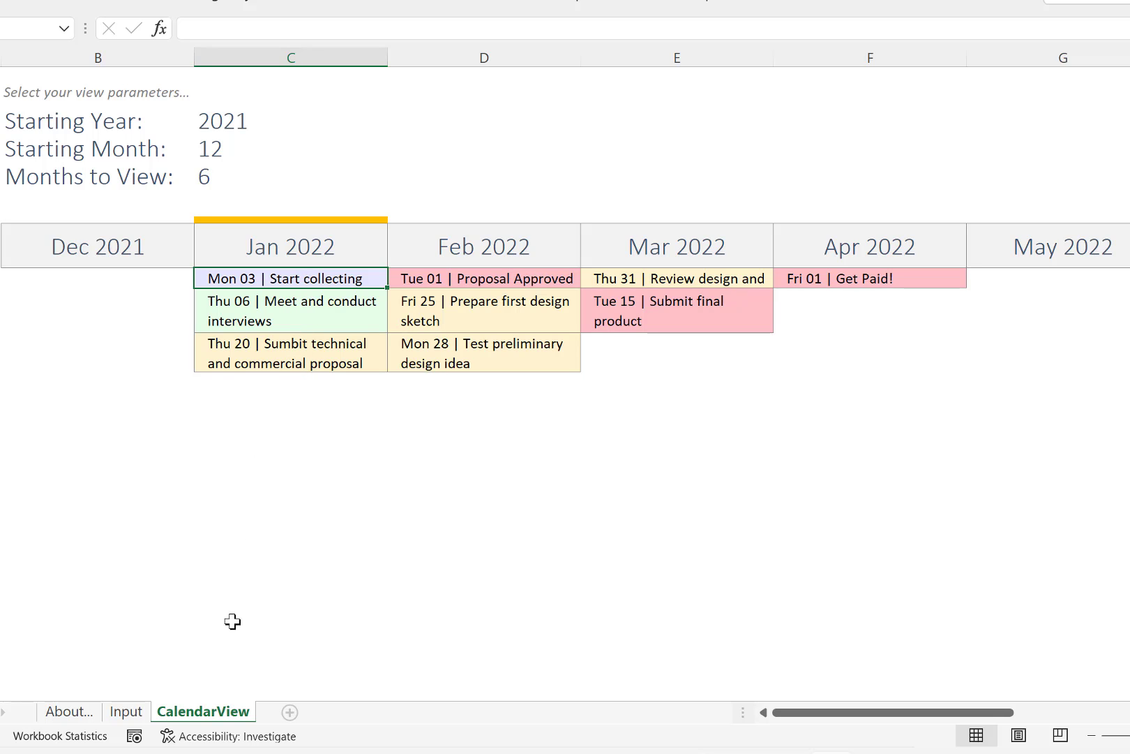
Step: Sort the Input table's Date column newest to oldest and view the result on CalendarView
{"action": "left_click", "coordinate": [125, 711]}
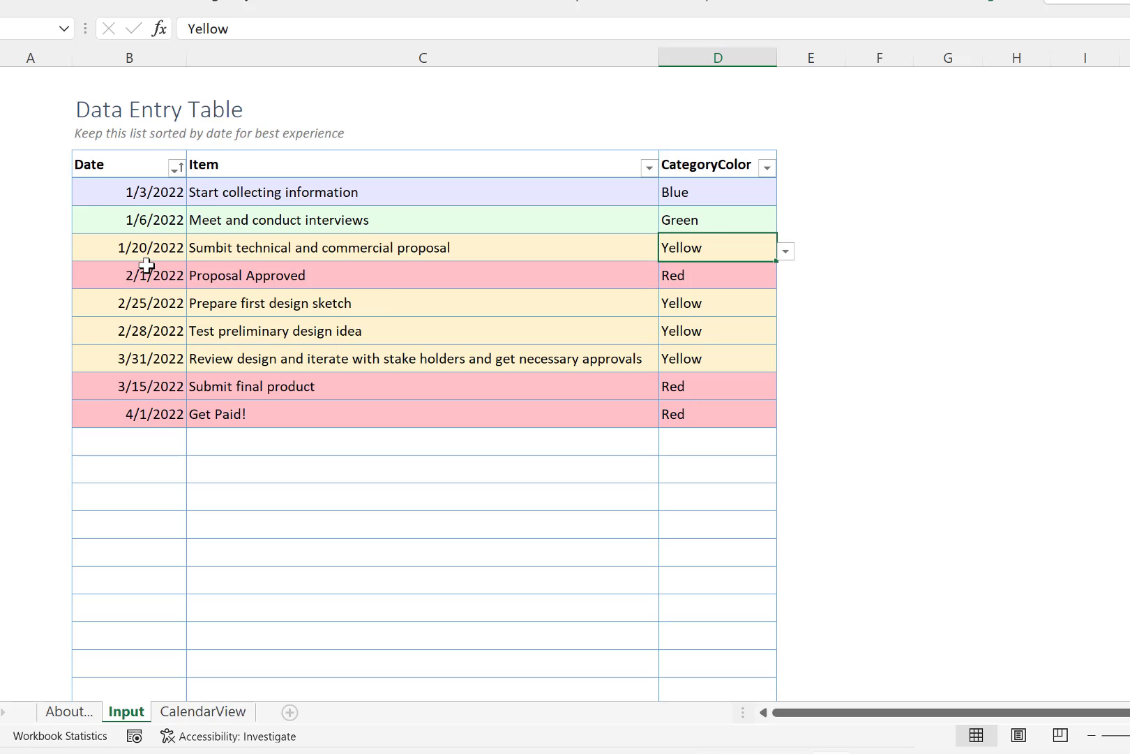
{"action": "left_click", "coordinate": [176, 167]}
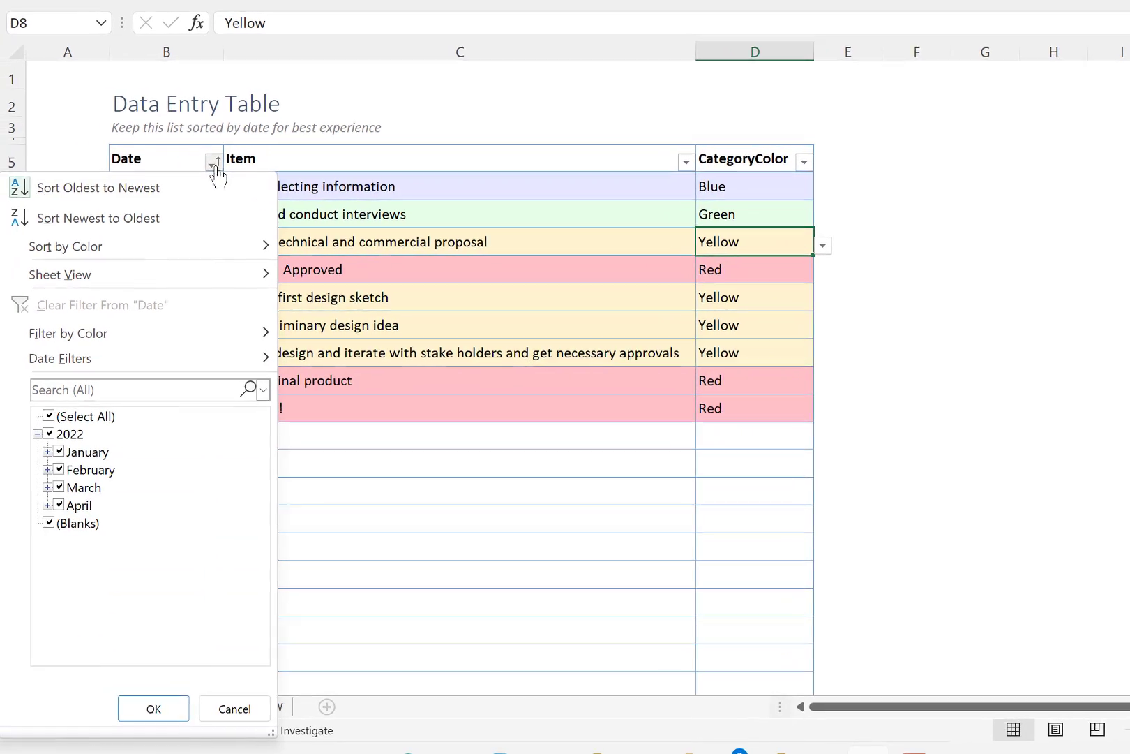
{"action": "left_click", "coordinate": [158, 224]}
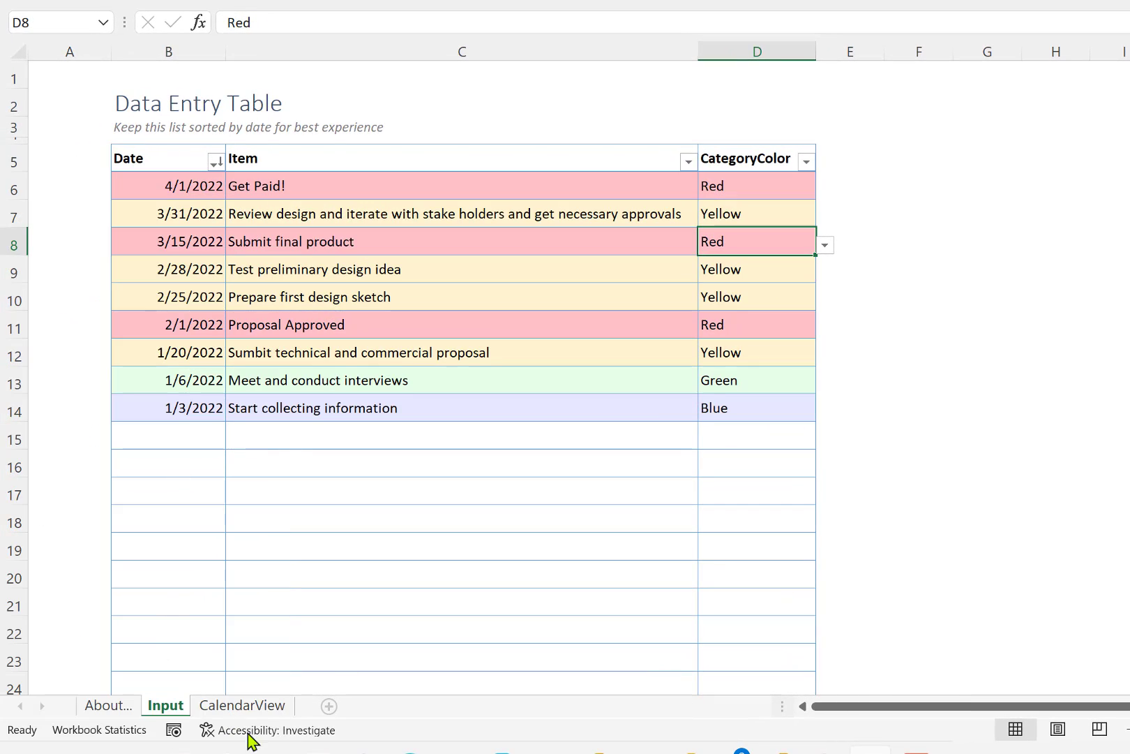
{"action": "left_click", "coordinate": [258, 711]}
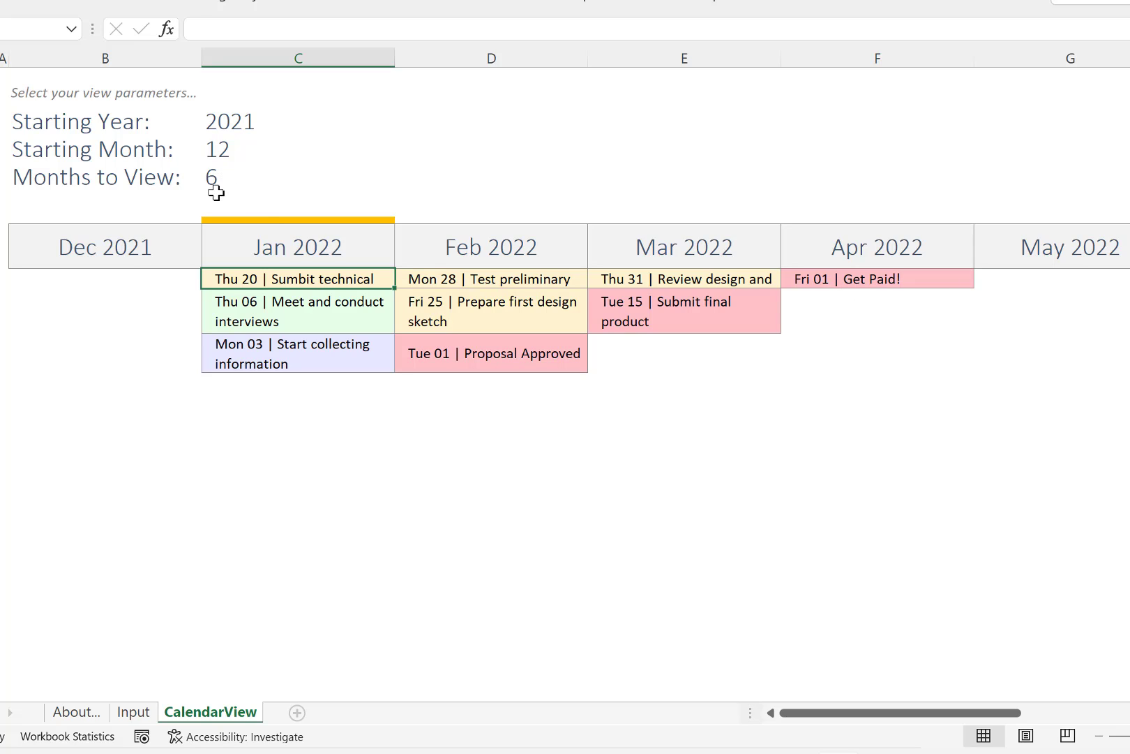
Step: Set Starting Year 2022, Starting Month 1 and Months to View 5 so the calendar shows Jan–May 2022
{"action": "left_click", "coordinate": [221, 152]}
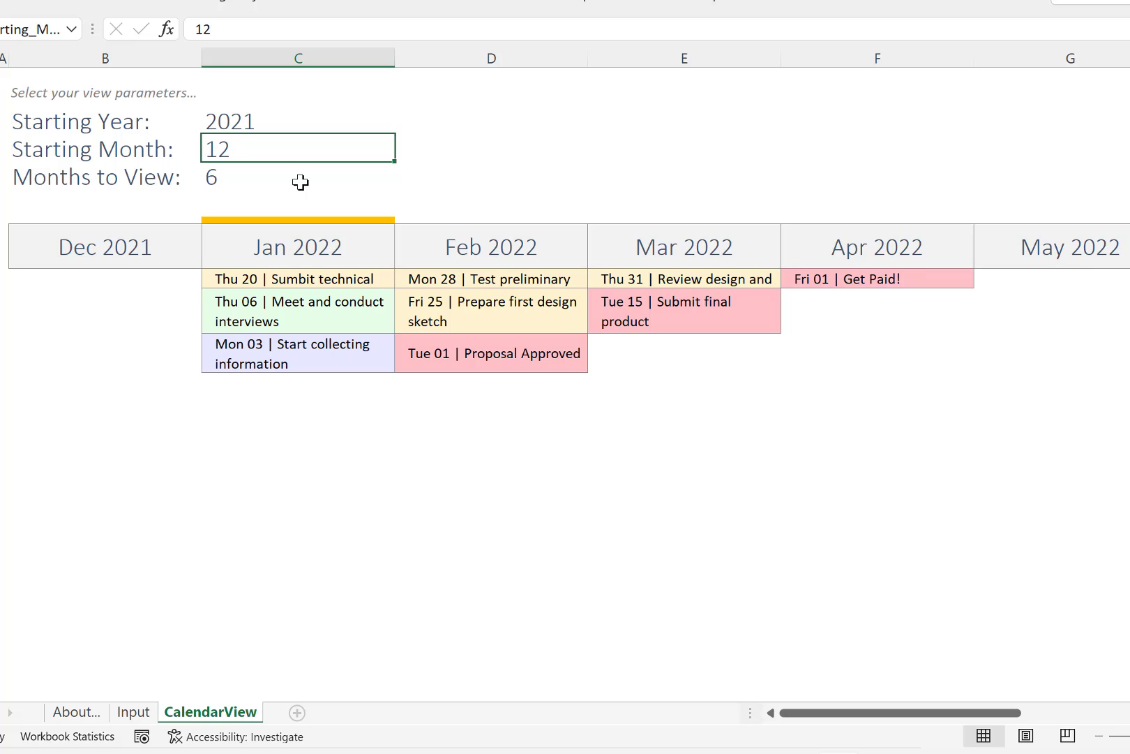
{"action": "left_click", "coordinate": [256, 124]}
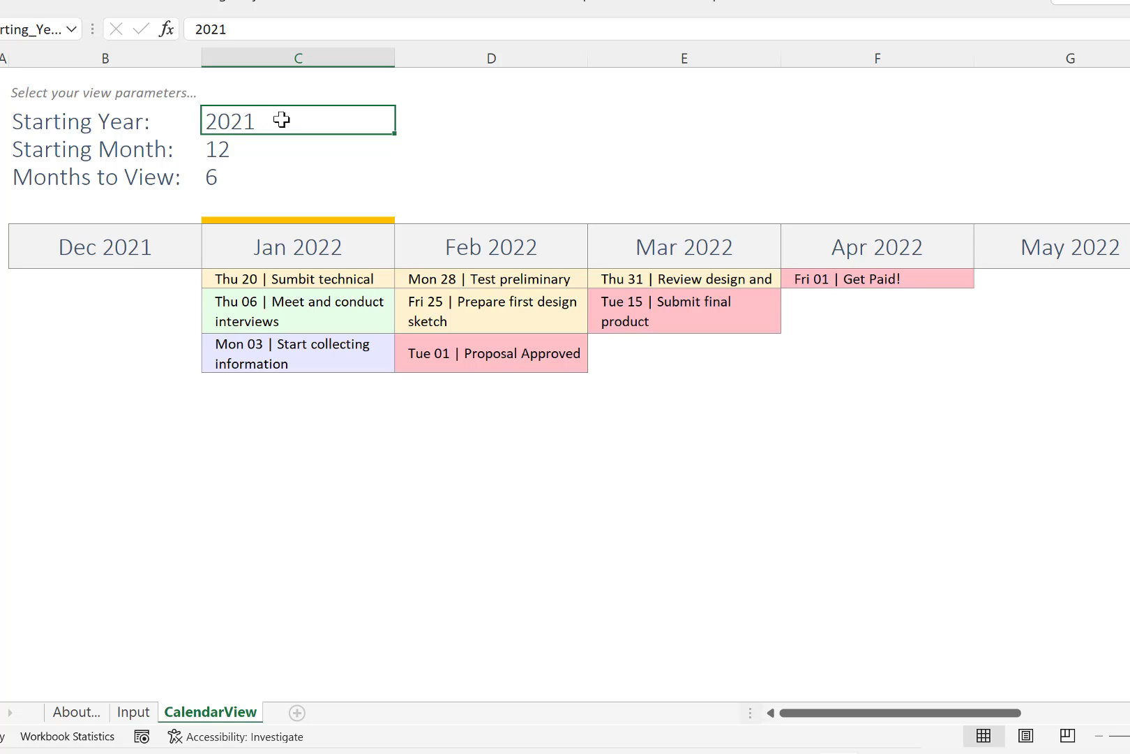
{"action": "type", "text": "2022"}
{"action": "key", "text": "Return"}
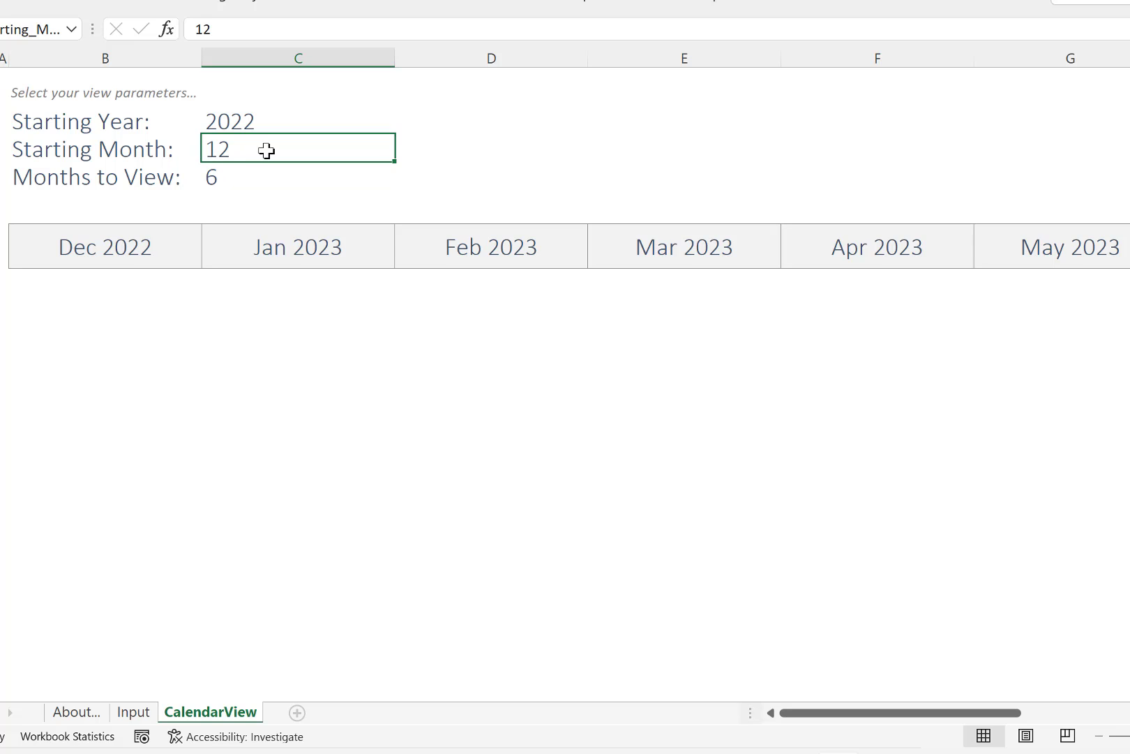
{"action": "type", "text": "1"}
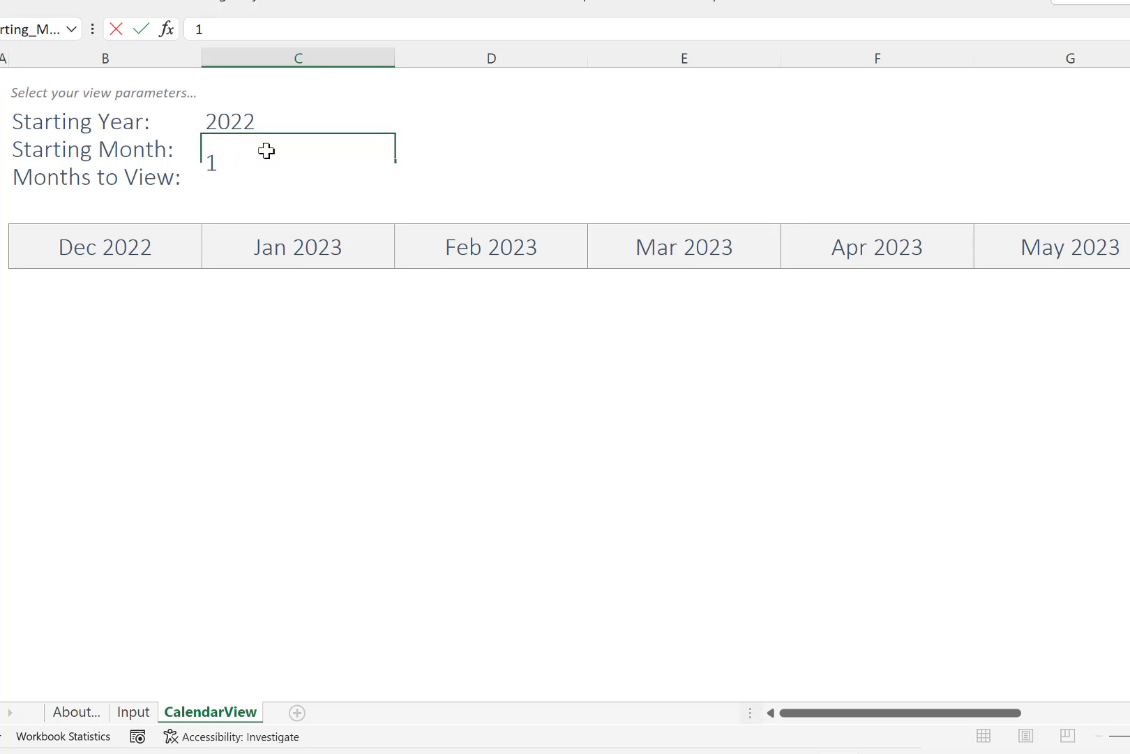
{"action": "key", "text": "Return"}
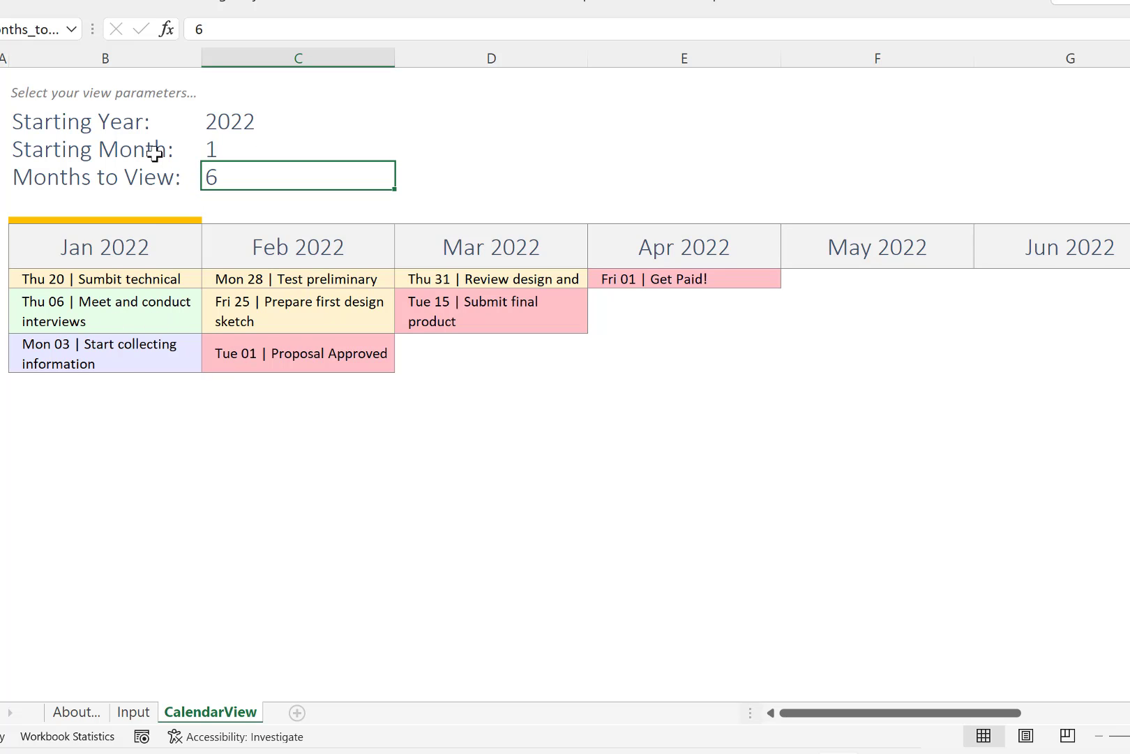
{"action": "left_click", "coordinate": [73, 249]}
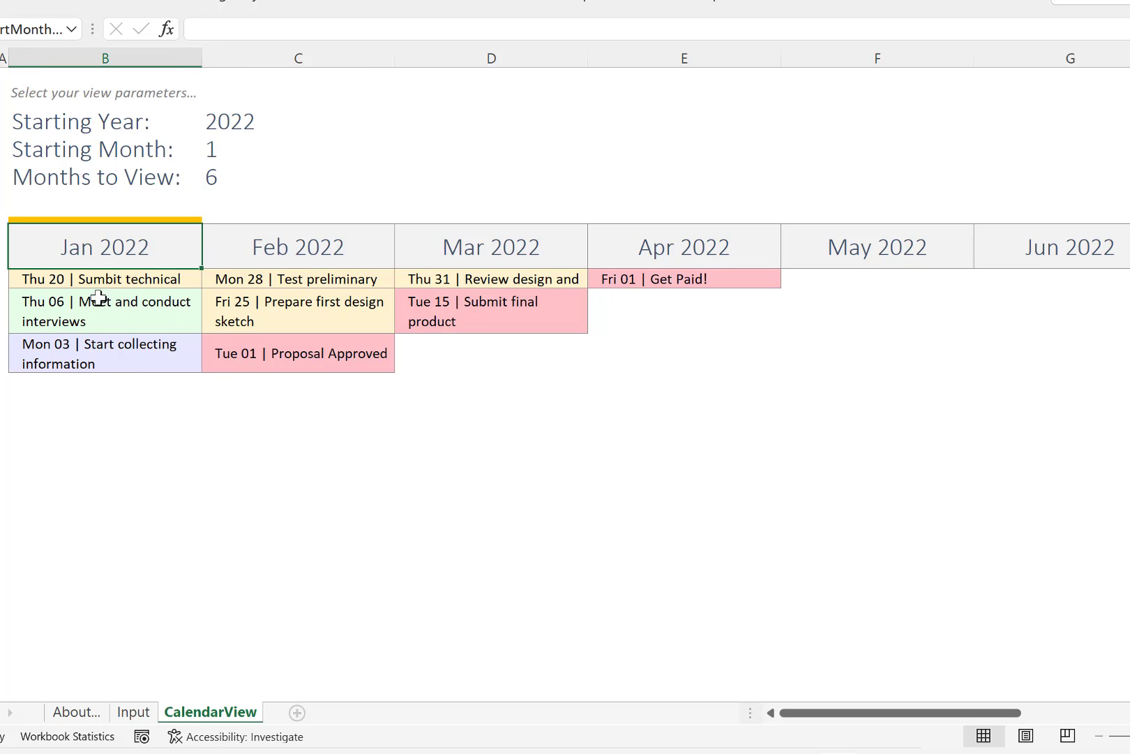
{"action": "left_click", "coordinate": [226, 182]}
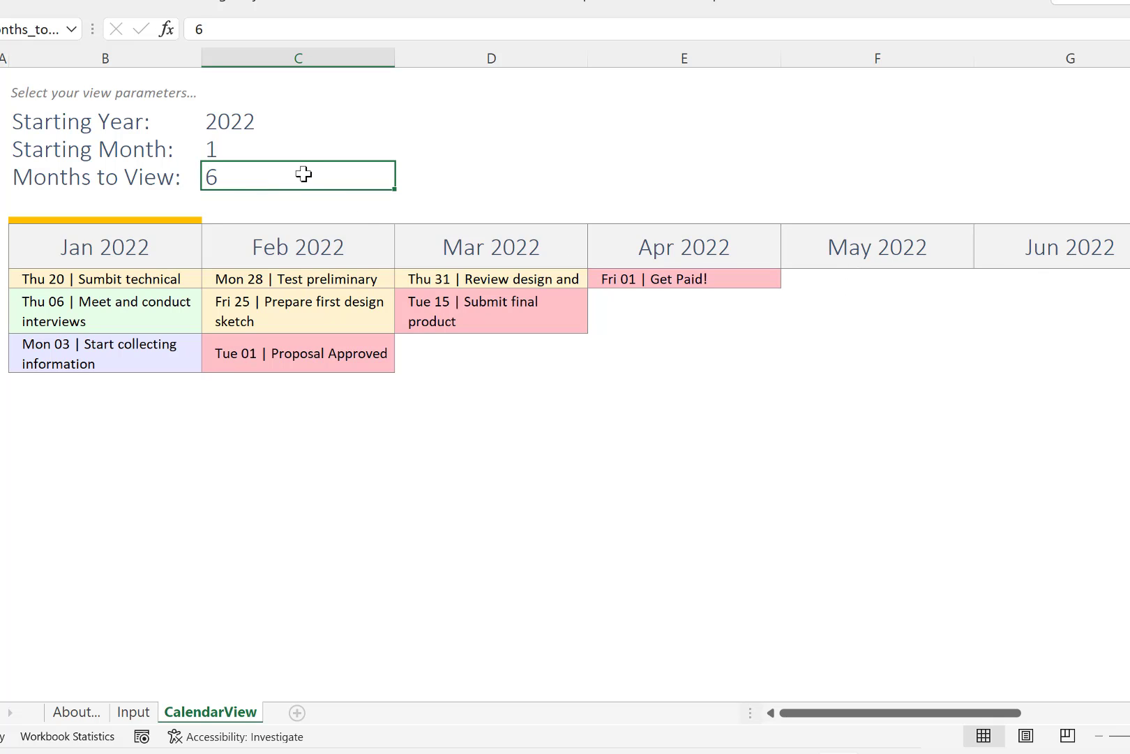
{"action": "type", "text": "5"}
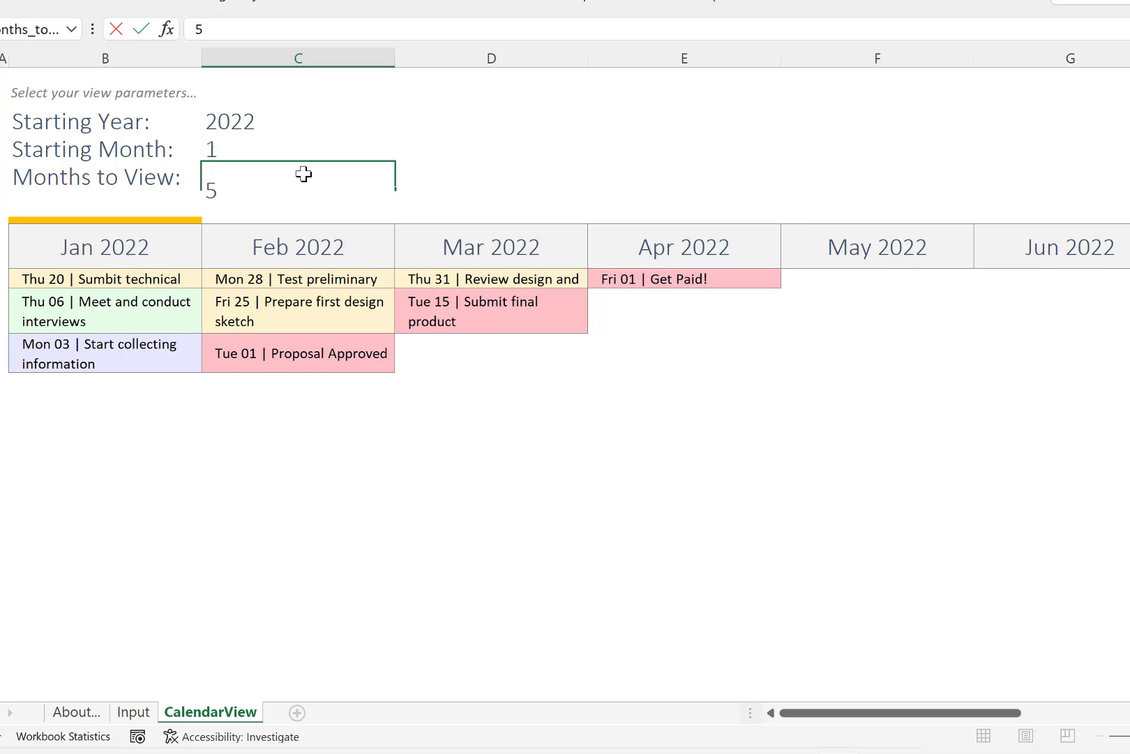
{"action": "key", "text": "Return"}
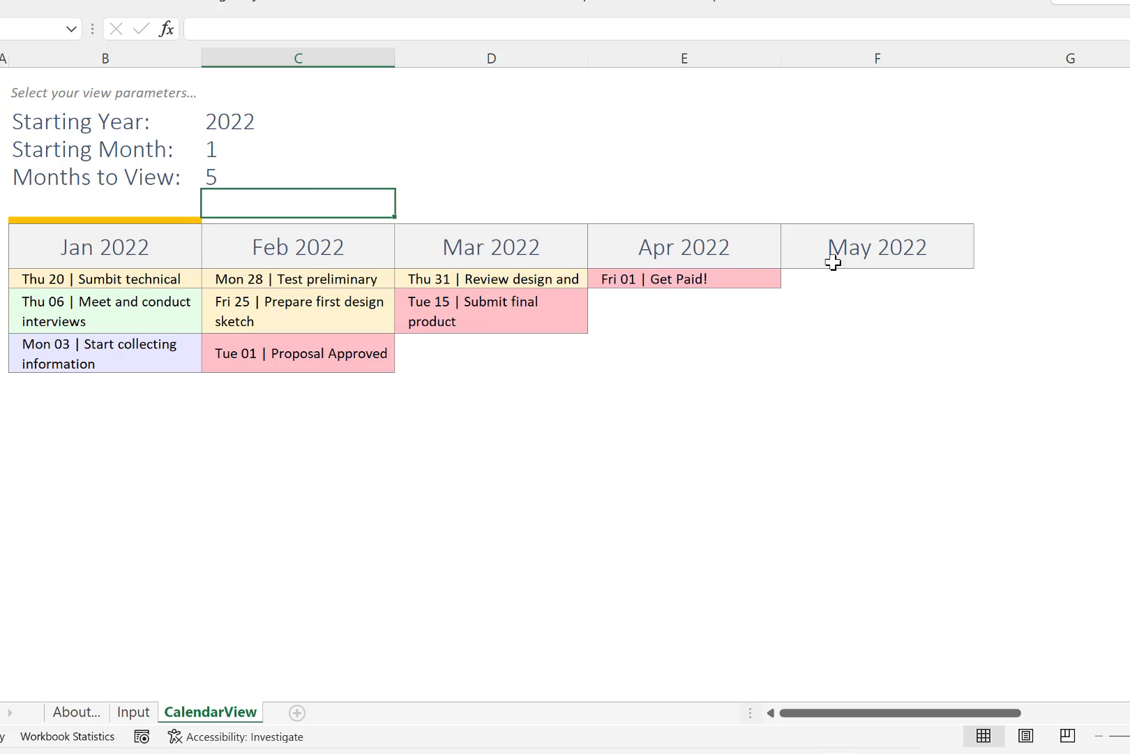